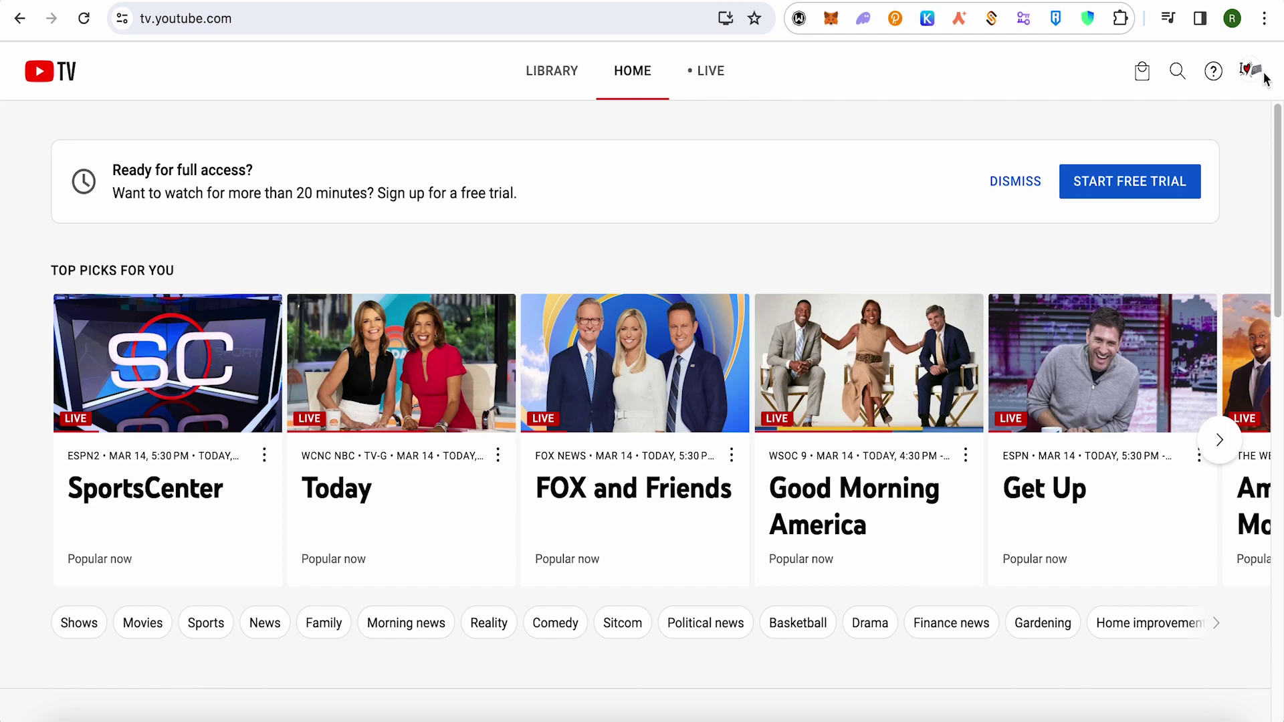
Step: Open the YouTube TV account menu from the profile icon
click(1254, 72)
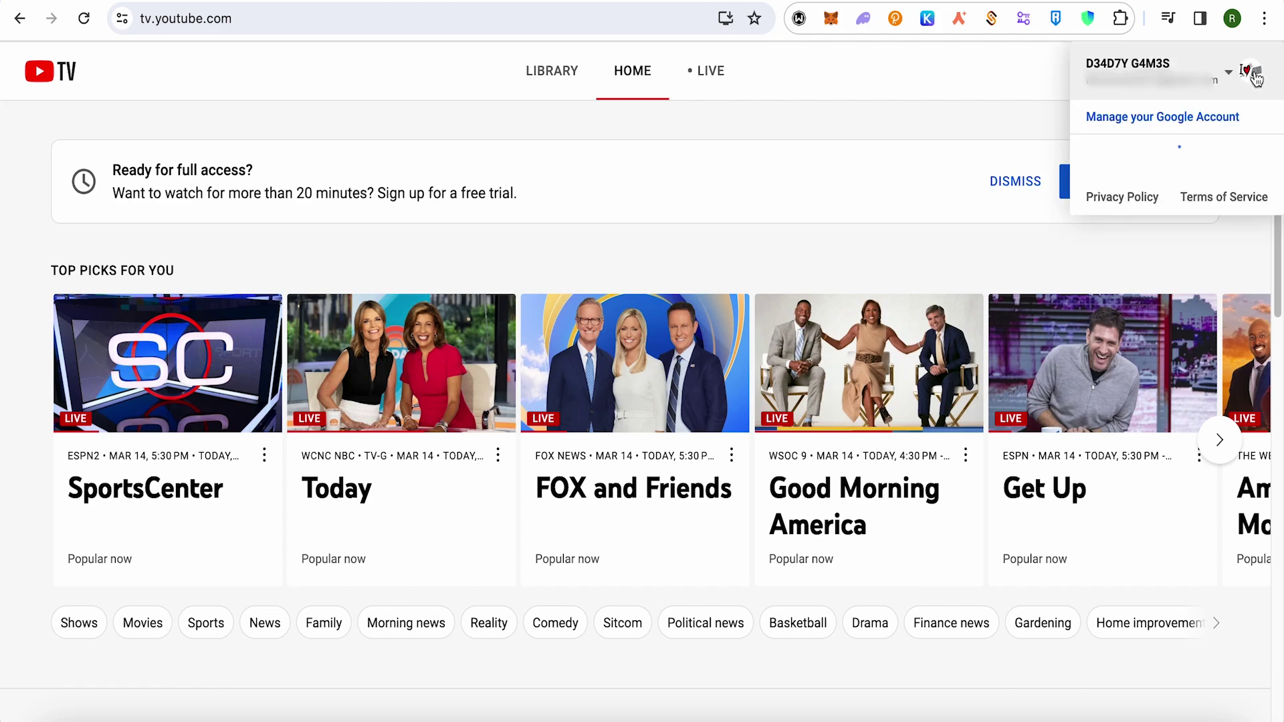